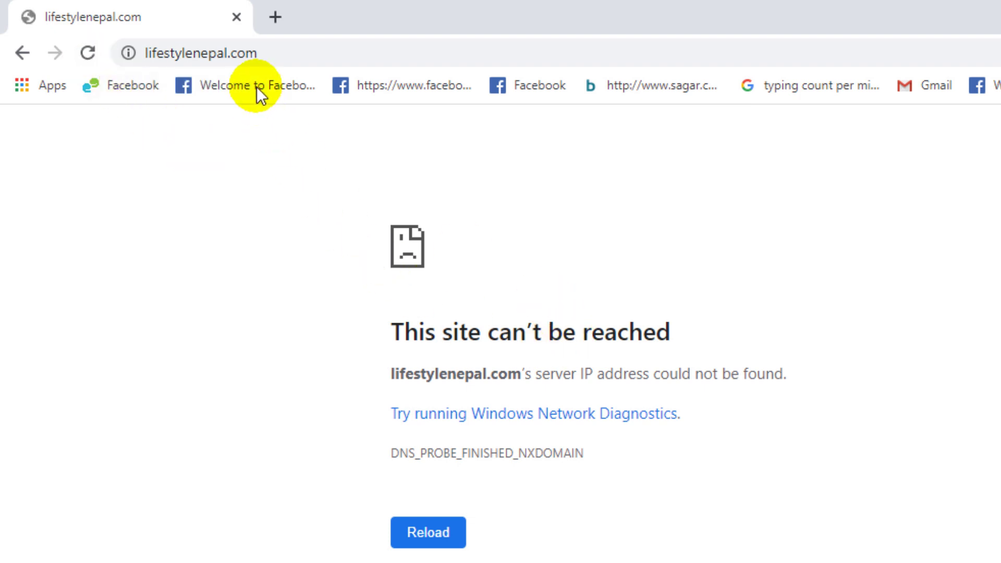
- Load lifestylenepal.com in a new browser tab
click(275, 15)
text(lifestylenepal.com)
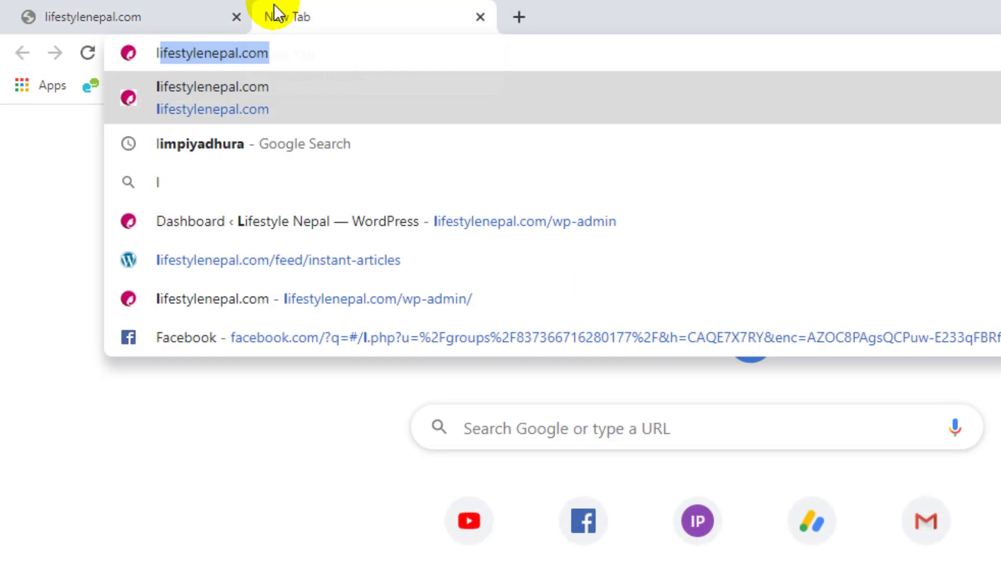
key(Return)
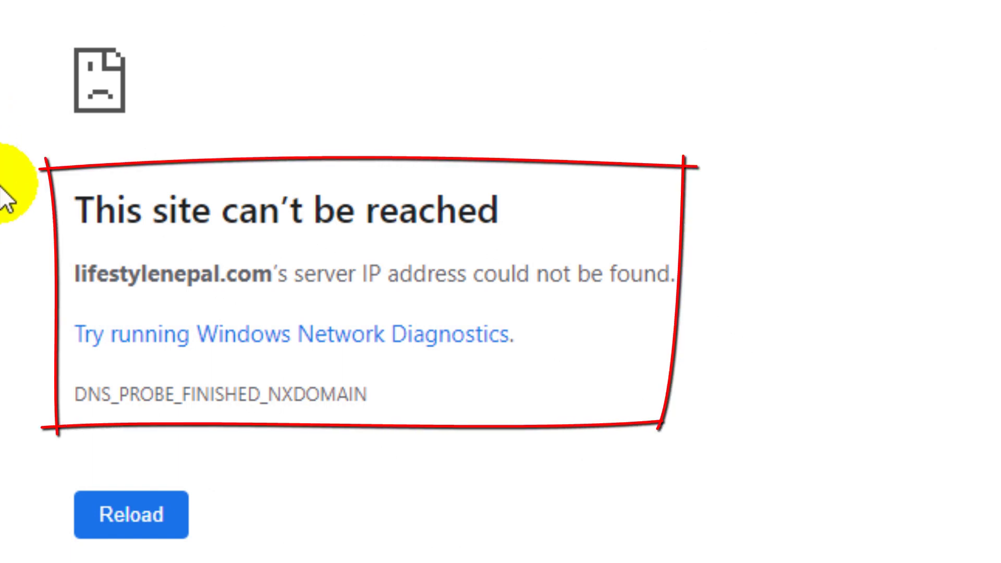
- Highlight the DNS error code on the error page and run Windows Network Diagnostics
drag(62, 400, 393, 407)
click(393, 402)
drag(268, 402, 322, 402)
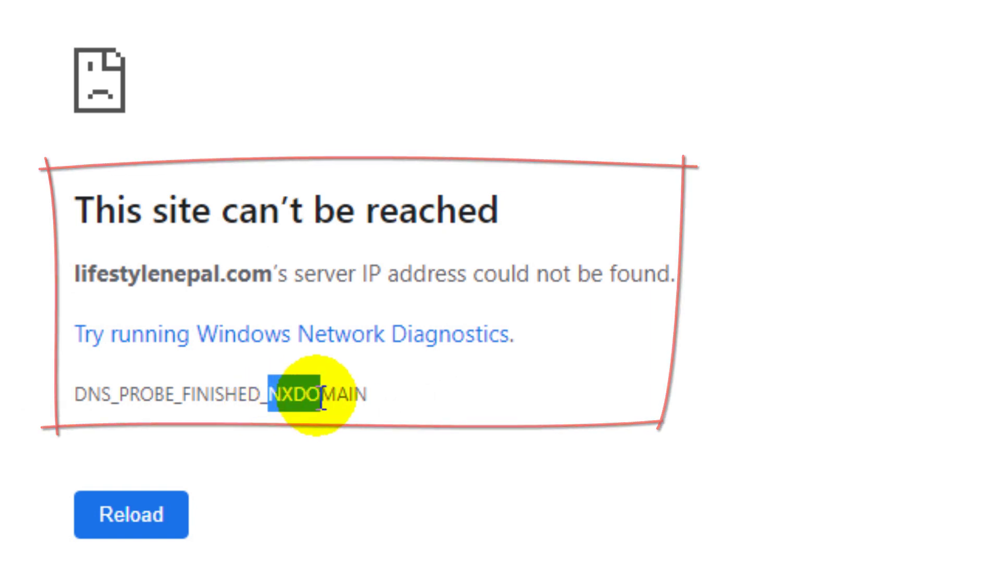
click(194, 334)
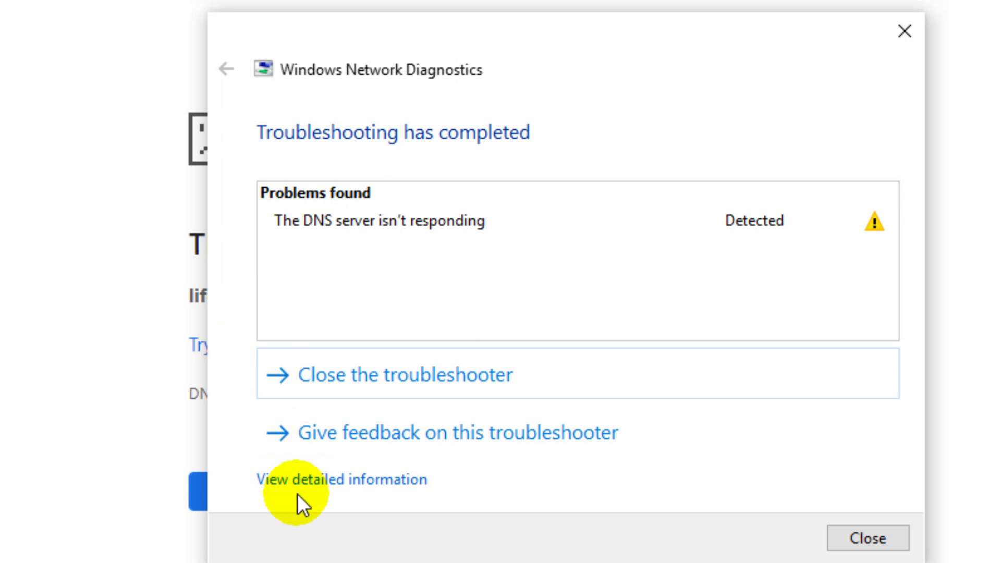
- Open the detailed troubleshooting report and review the issues found
click(309, 482)
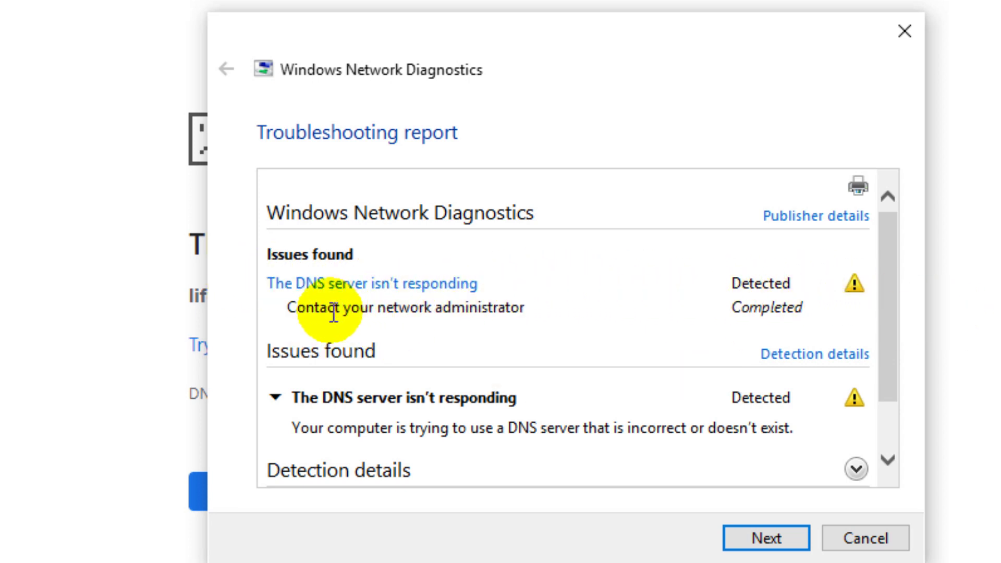
drag(318, 310, 495, 311)
click(511, 307)
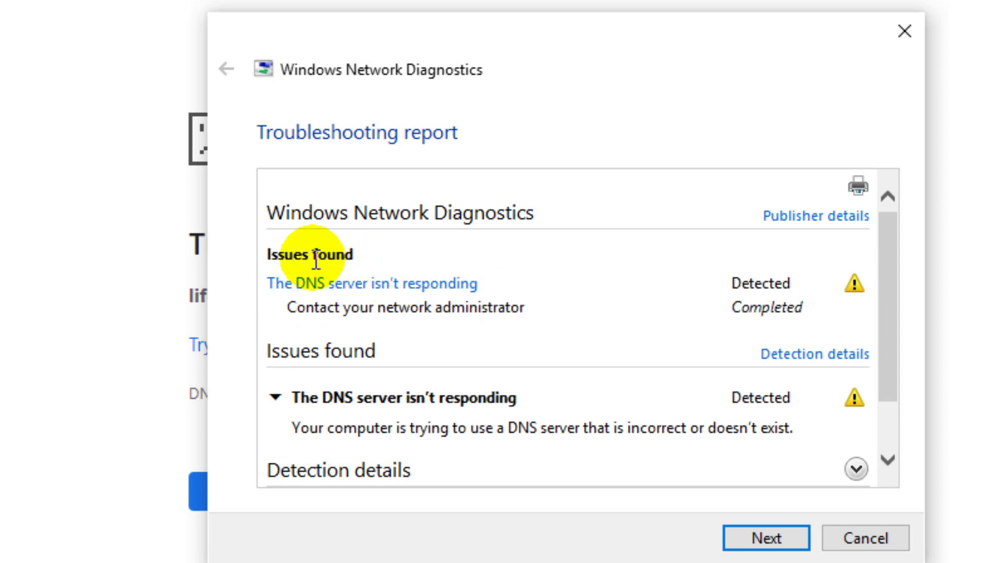
scroll(626, 279, down, 3)
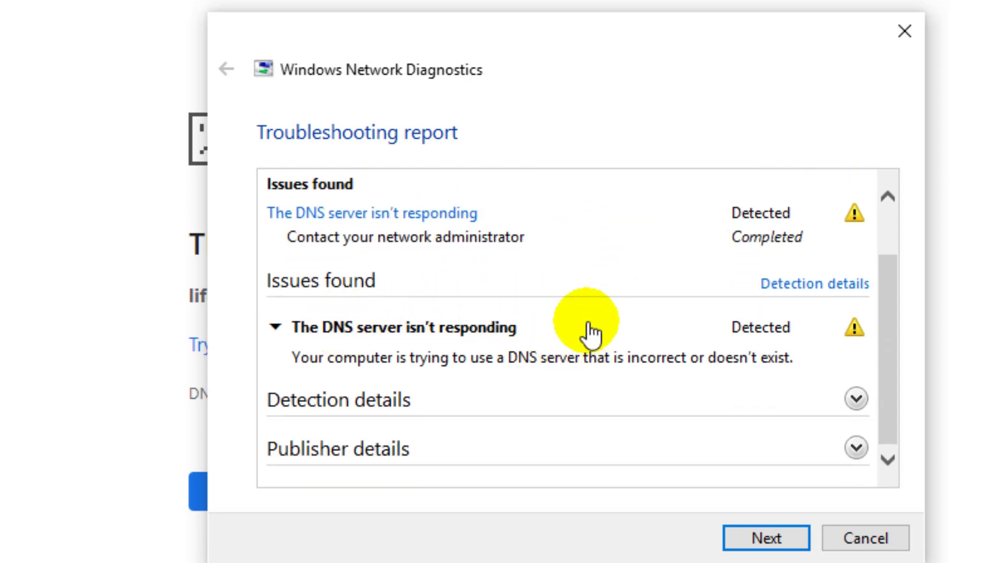
- Expand the report's Publisher details and read the package version and publisher
click(460, 456)
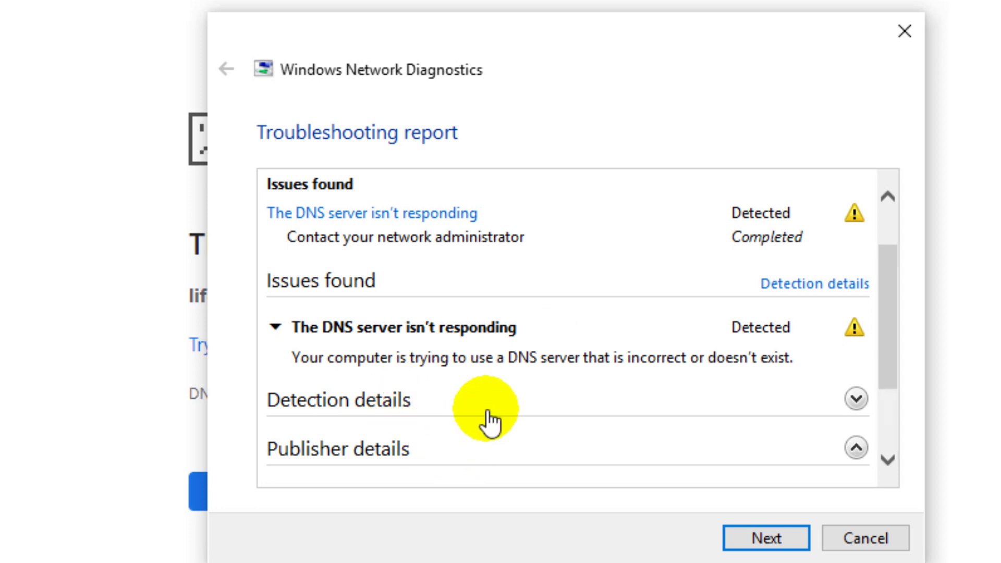
drag(329, 436, 416, 434)
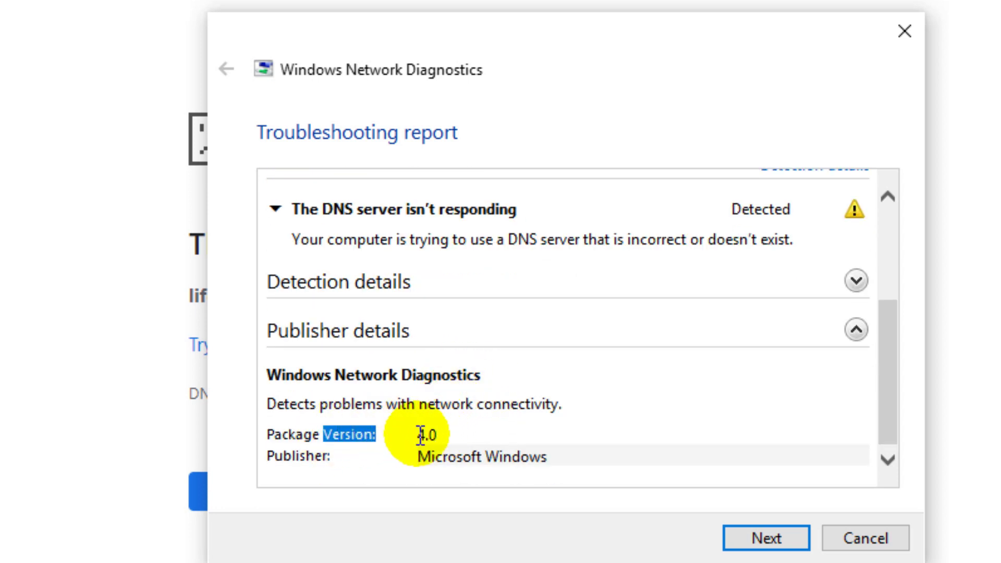
click(417, 434)
drag(485, 457, 577, 491)
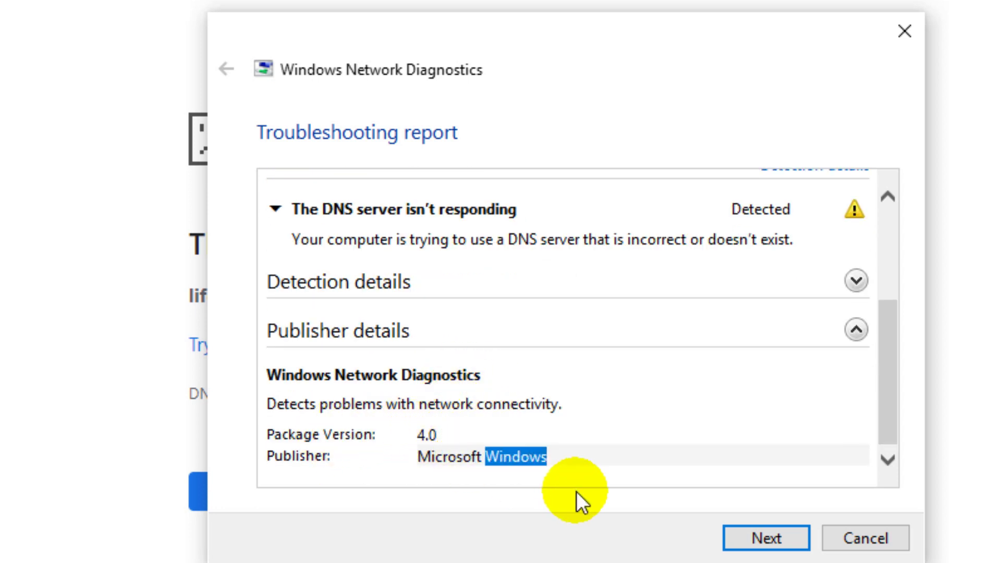
double_click(554, 404)
- Examine the report's Detection details, including the NetworkConfiguration.cab file, and close the troubleshooter
click(466, 287)
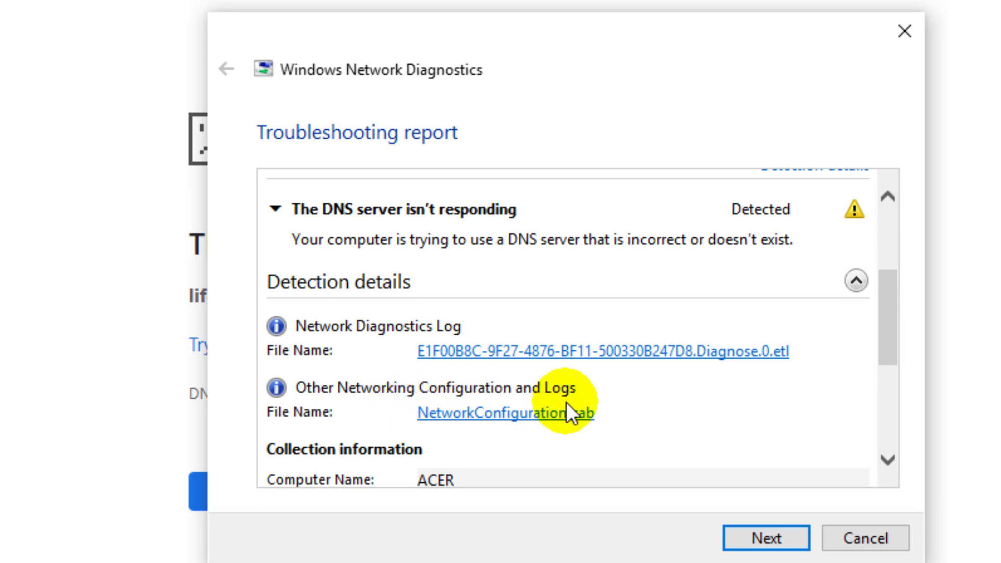
double_click(491, 412)
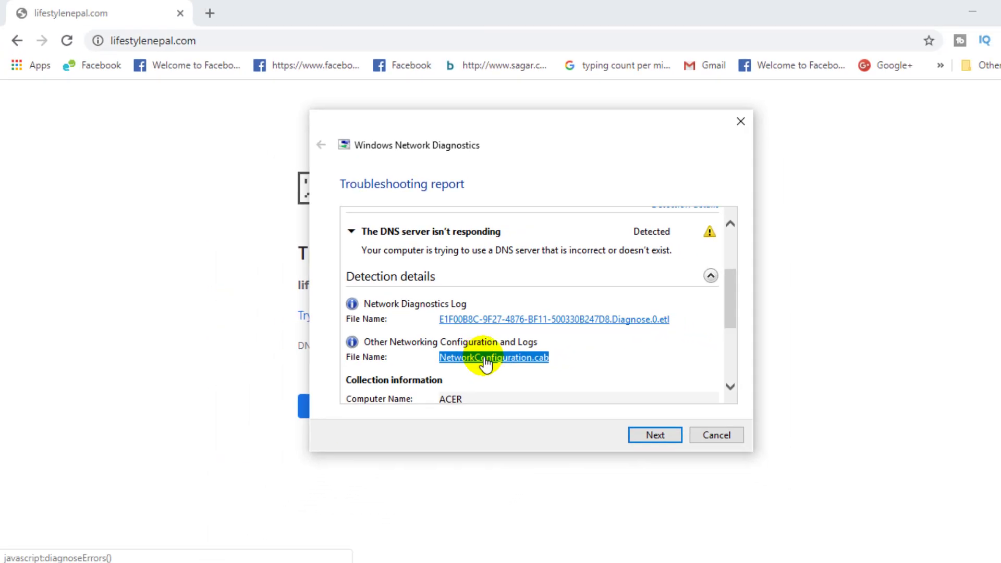
click(654, 434)
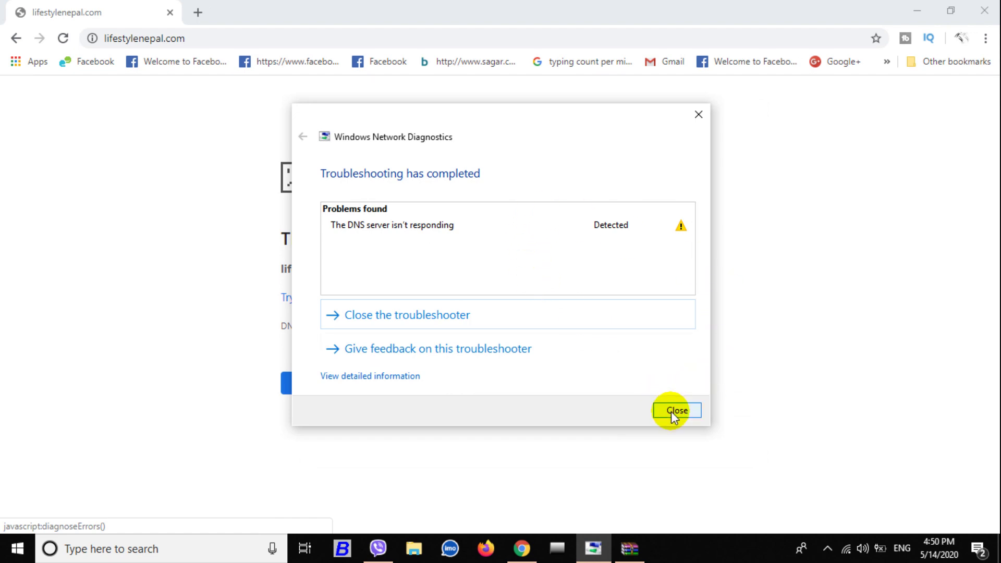
click(671, 411)
- Open a Command Prompt window by running cmd
key(super+r)
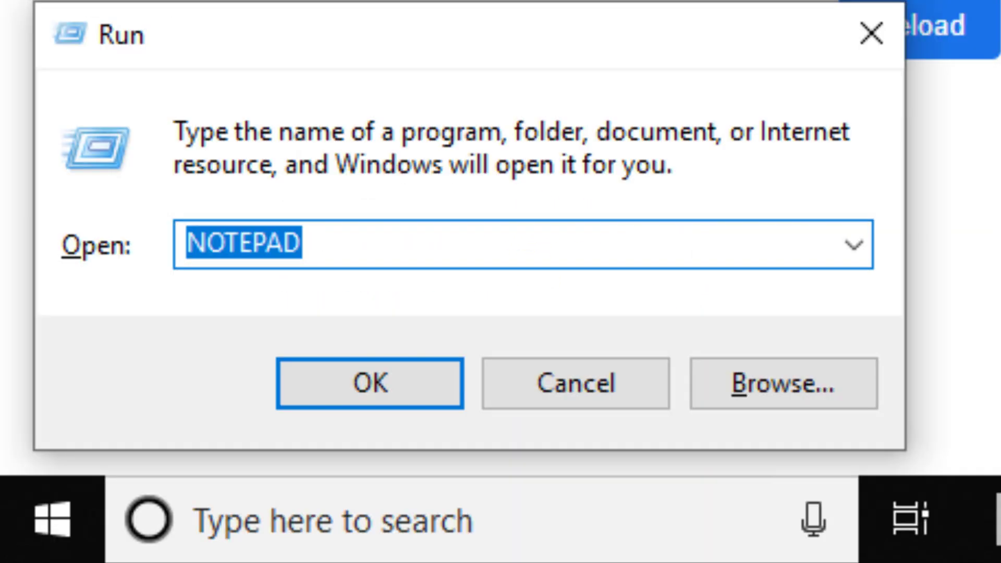
text(cmd)
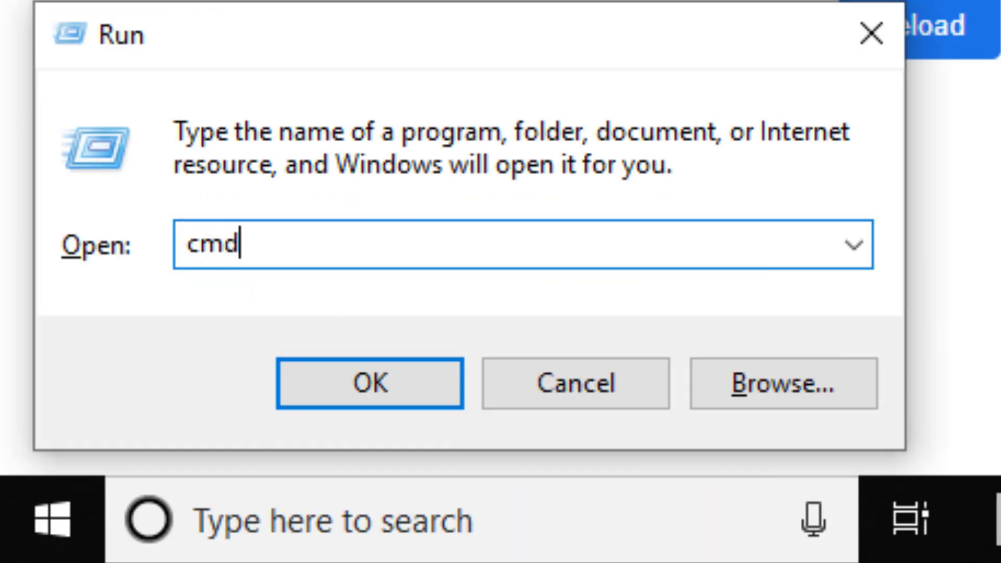
key(Return)
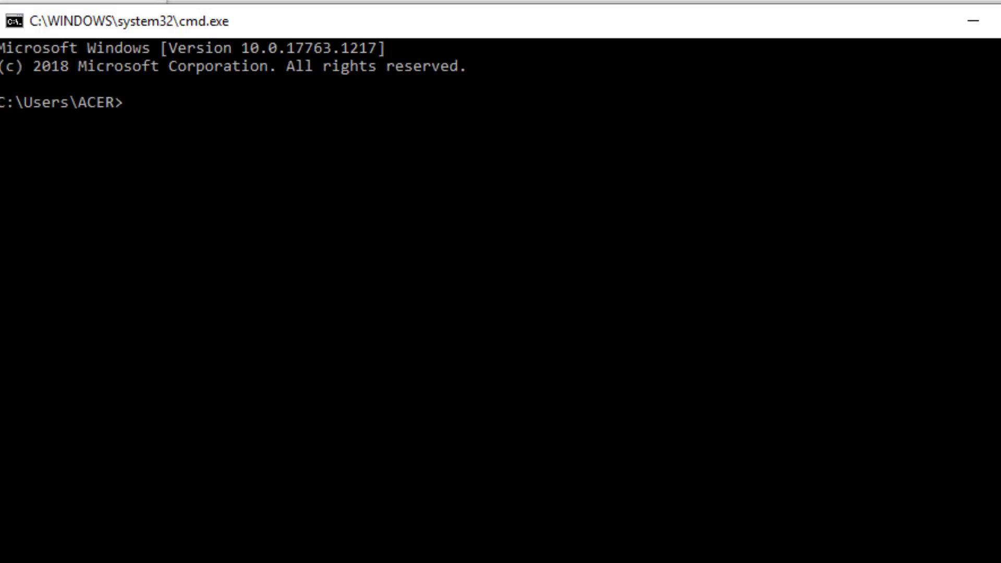
- Release the current IP address with the command ipconfig/release
text(ip)
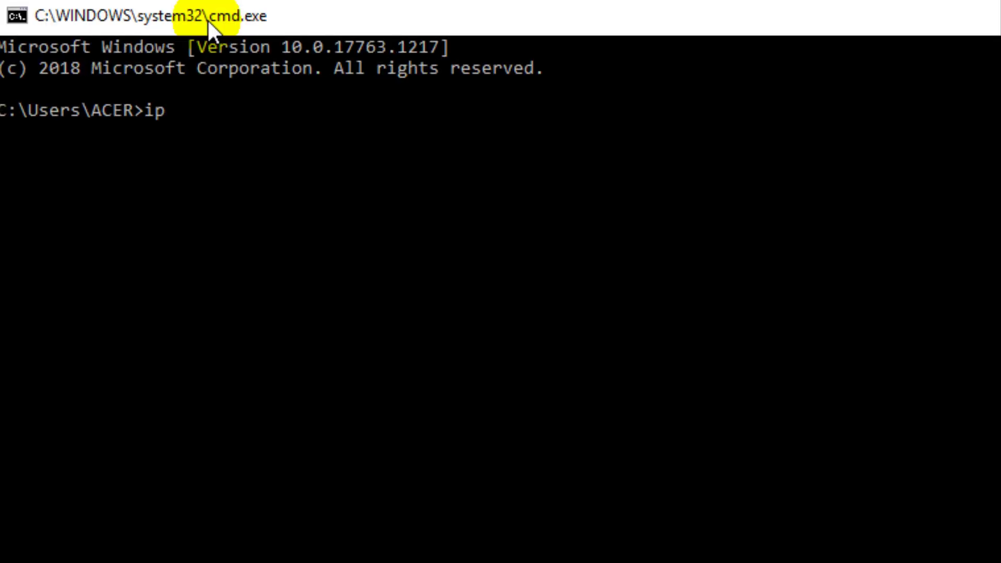
text(config/r)
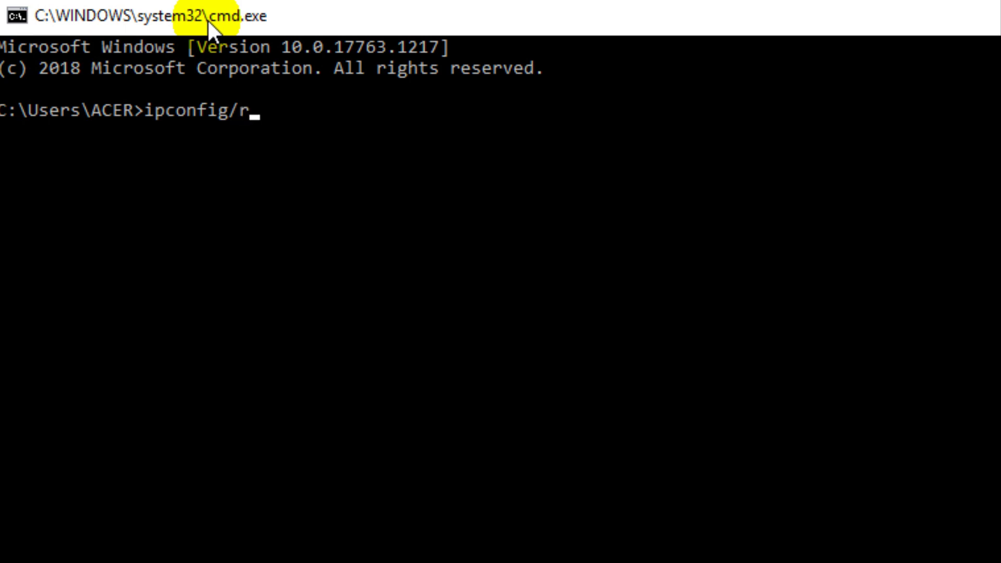
text(elease)
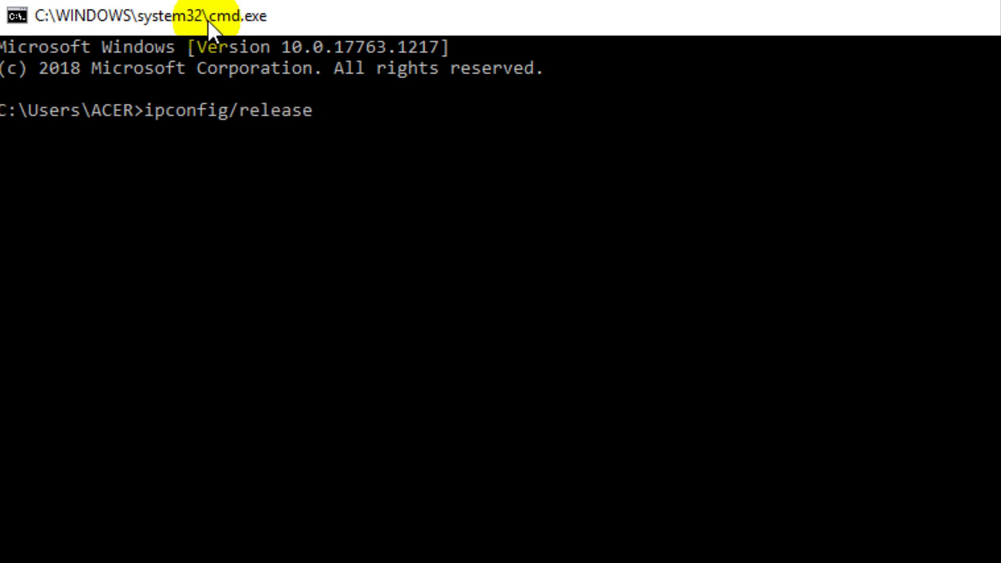
key(Return)
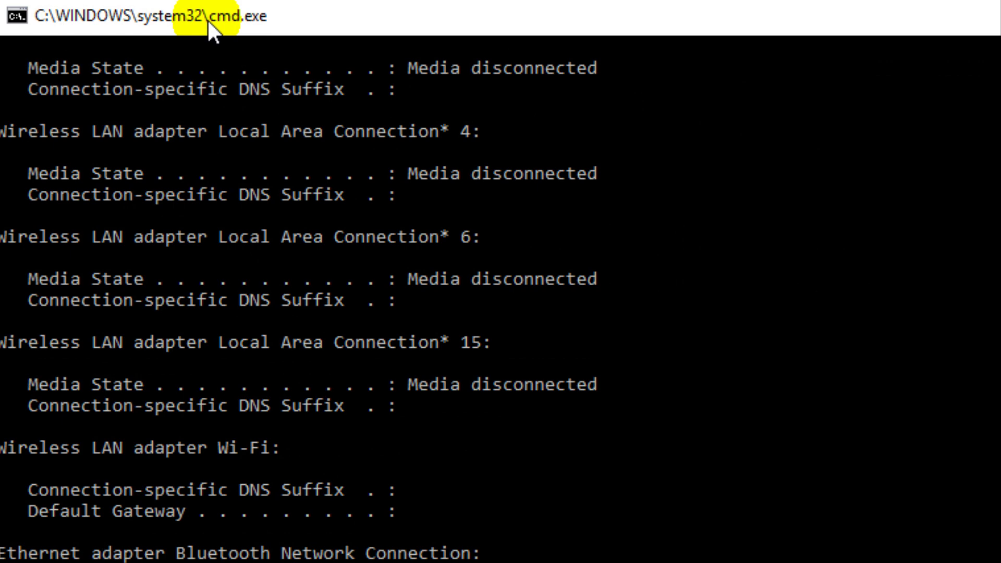
- Review the adapter output and flush the DNS resolver cache with the command ipconfig /flushdns
scroll(275, 256, up, 2)
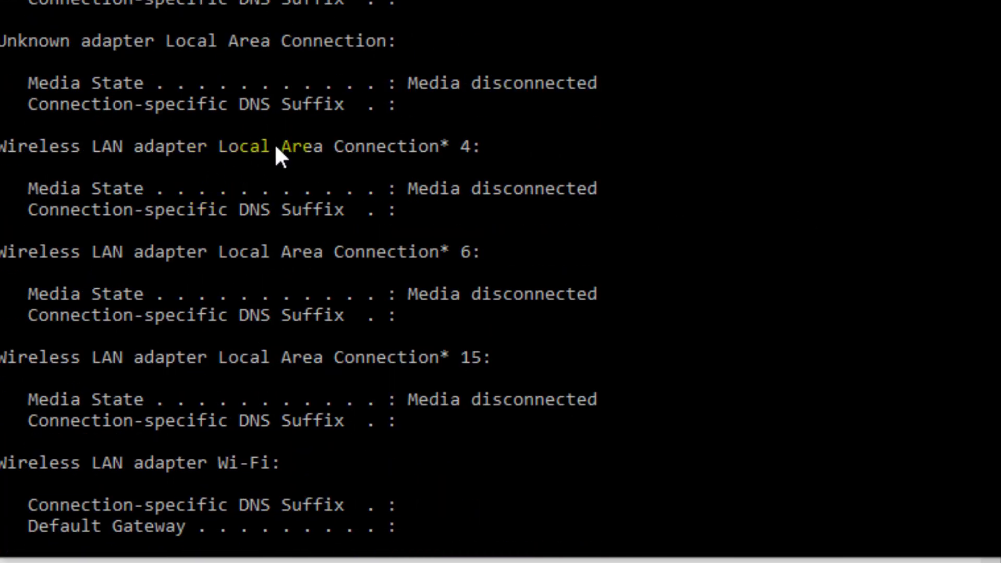
scroll(315, 64, up, 3)
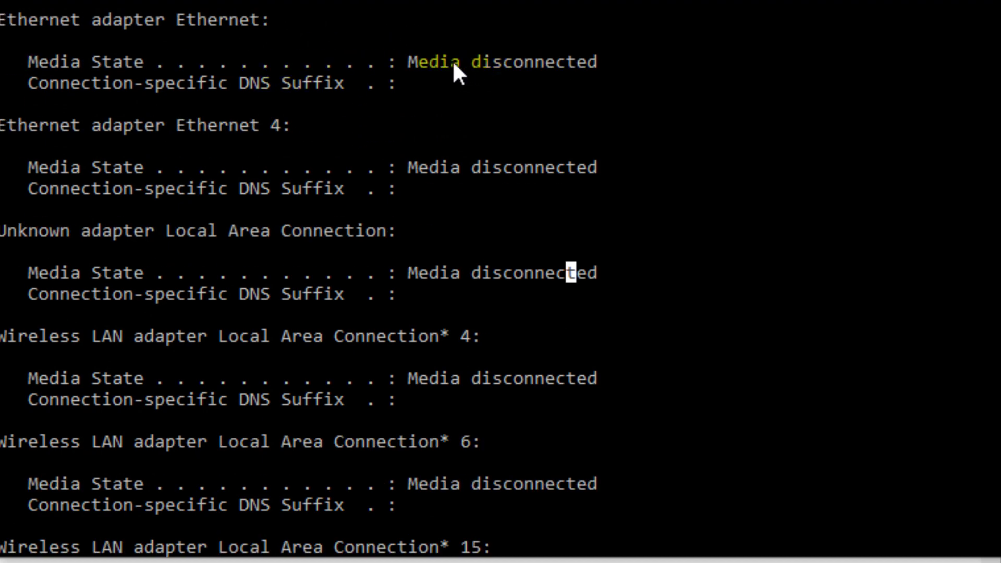
scroll(453, 61, down, 10)
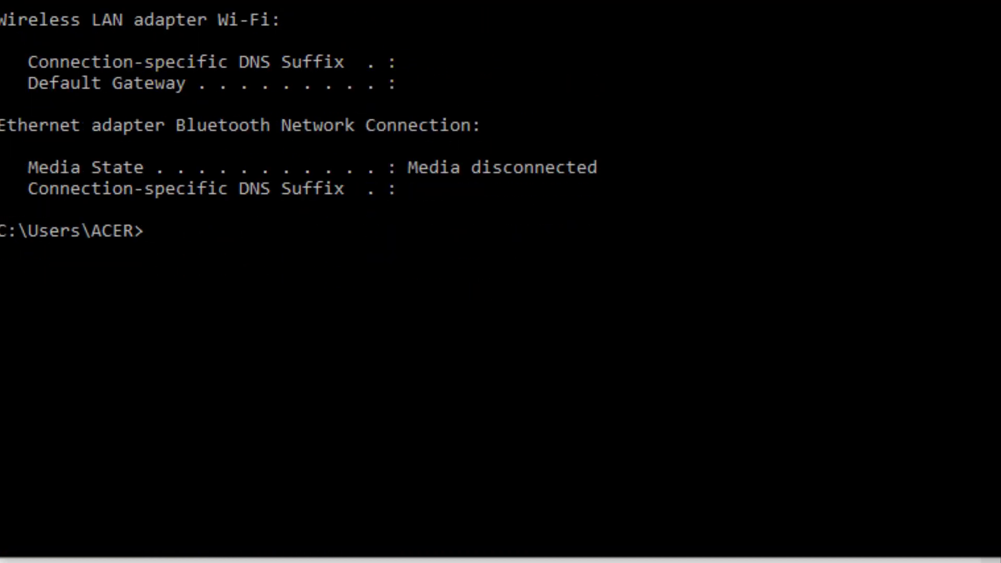
scroll(653, 137, up, 2)
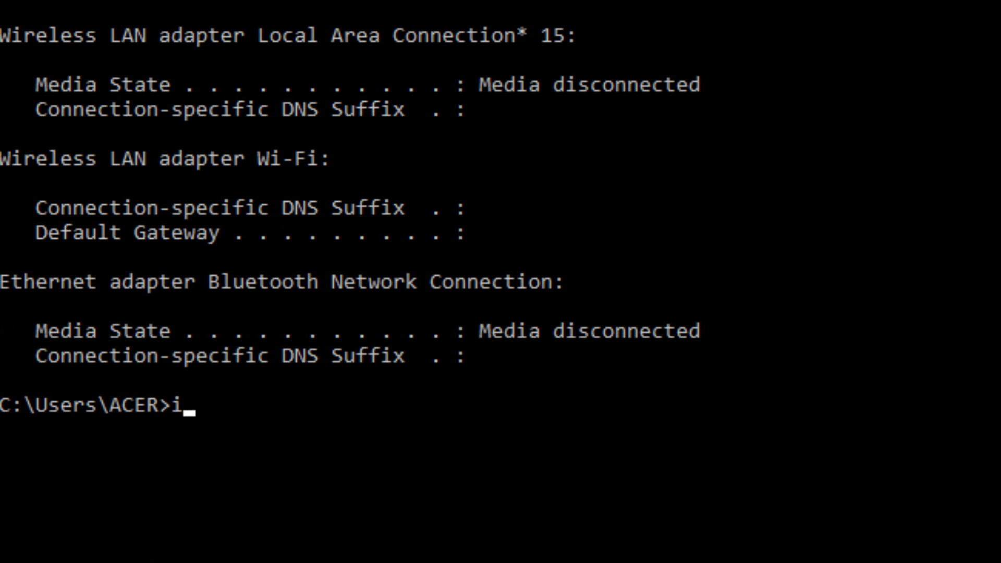
text(onfig /fl)
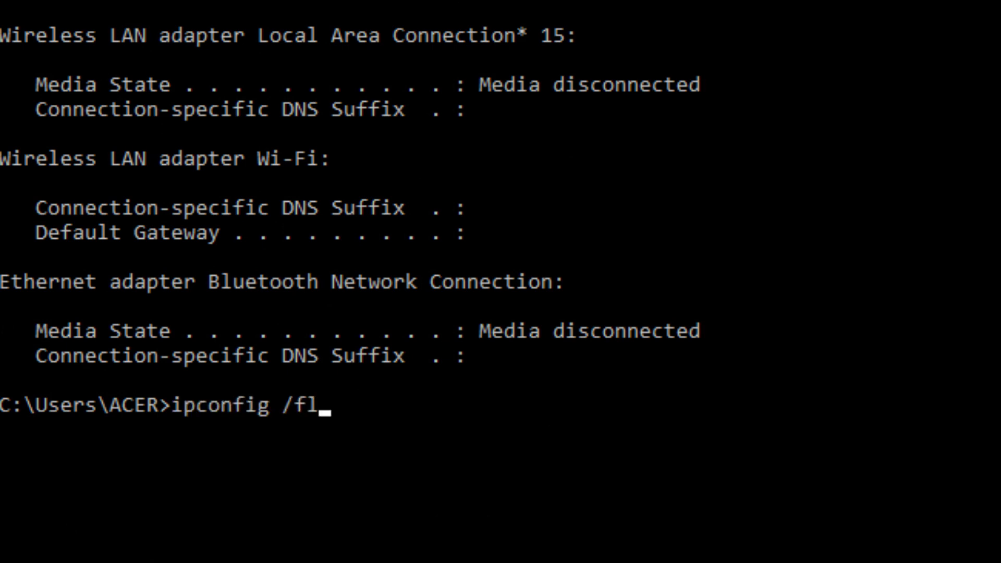
text(ushdn)
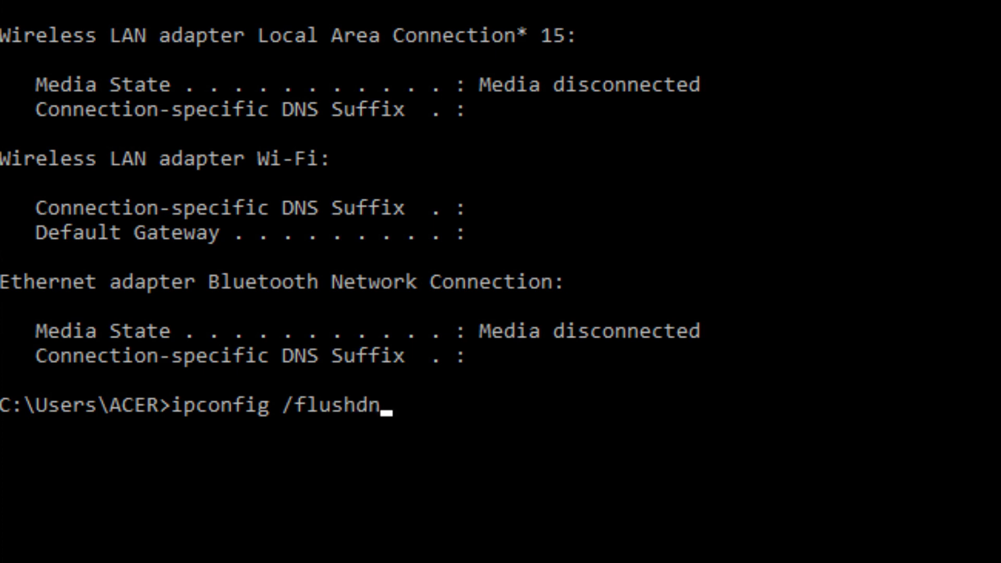
text(s)
key(Return)
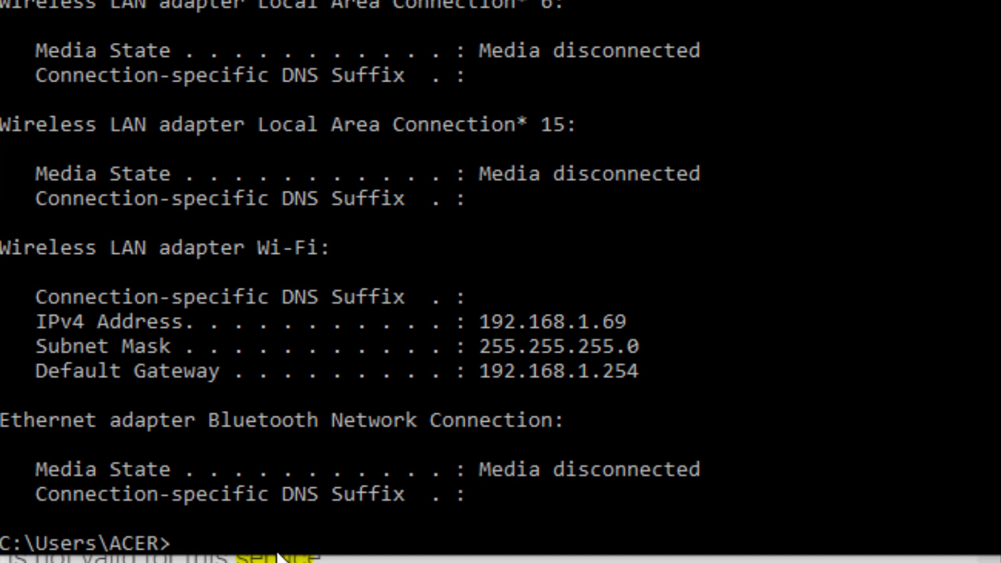
- Try to stop the DNS client service with the command net stop dnscache
text(net stop)
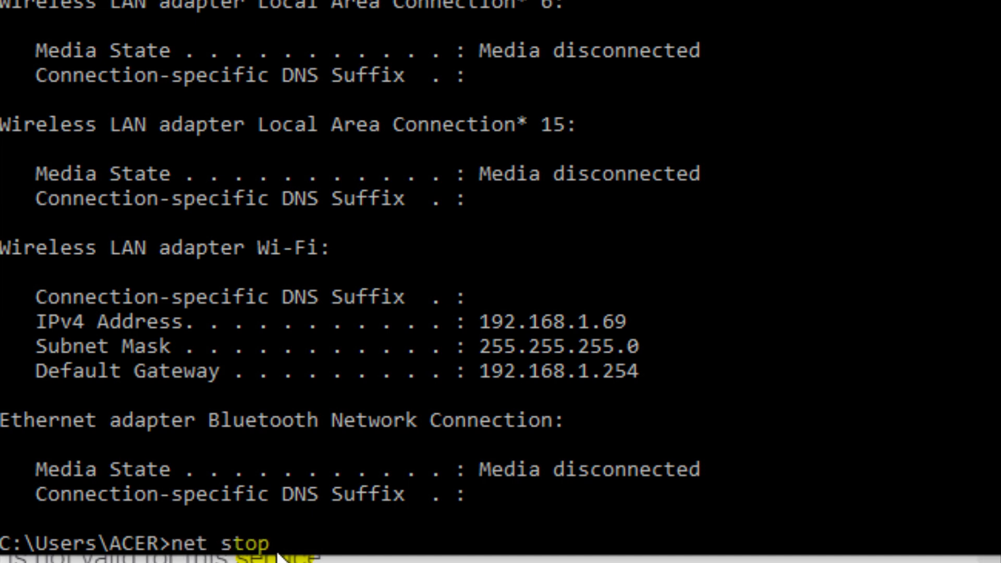
text( dnscha)
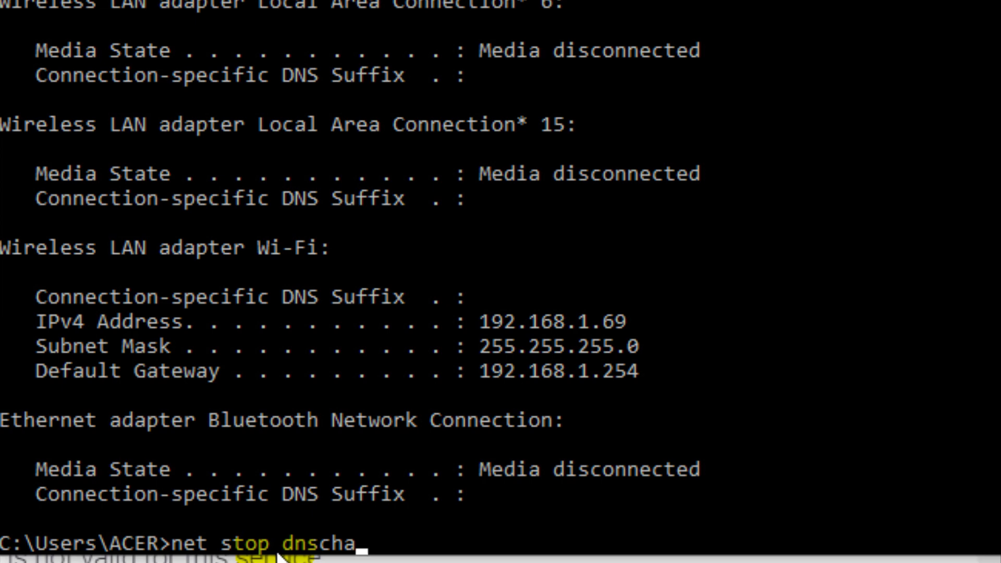
key(BackSpace)
key(BackSpace)
key(BackSpace)
key(BackSpace)
key(BackSpace)
text(cache)
key(Return)
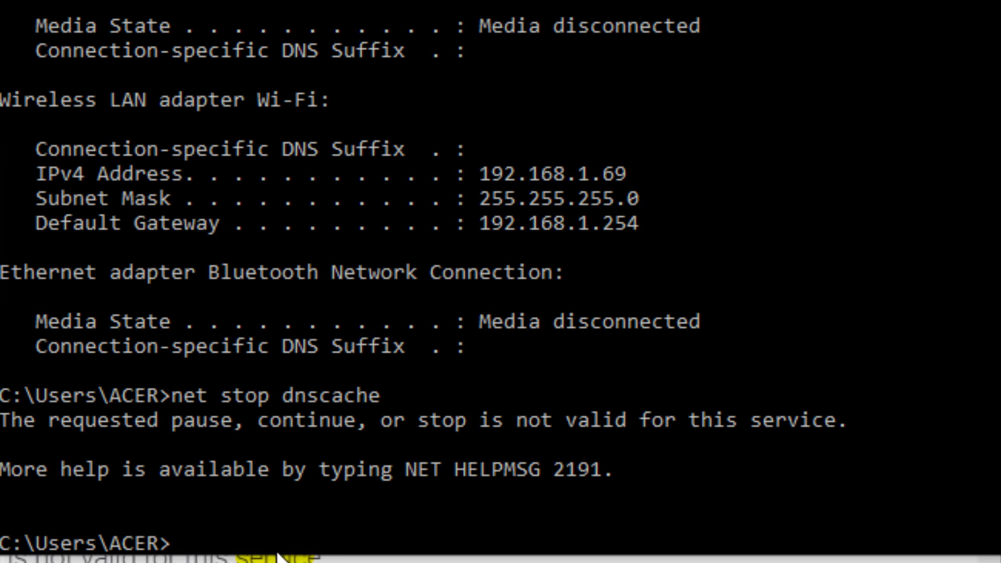
- Try to start the DNS client service with the command net start dnscache
text(et sta)
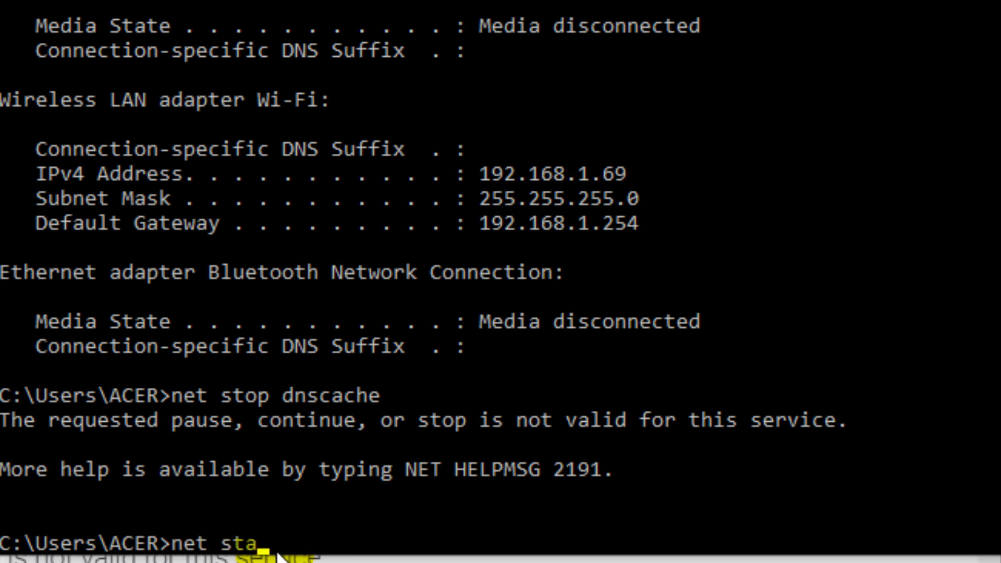
text(rt d)
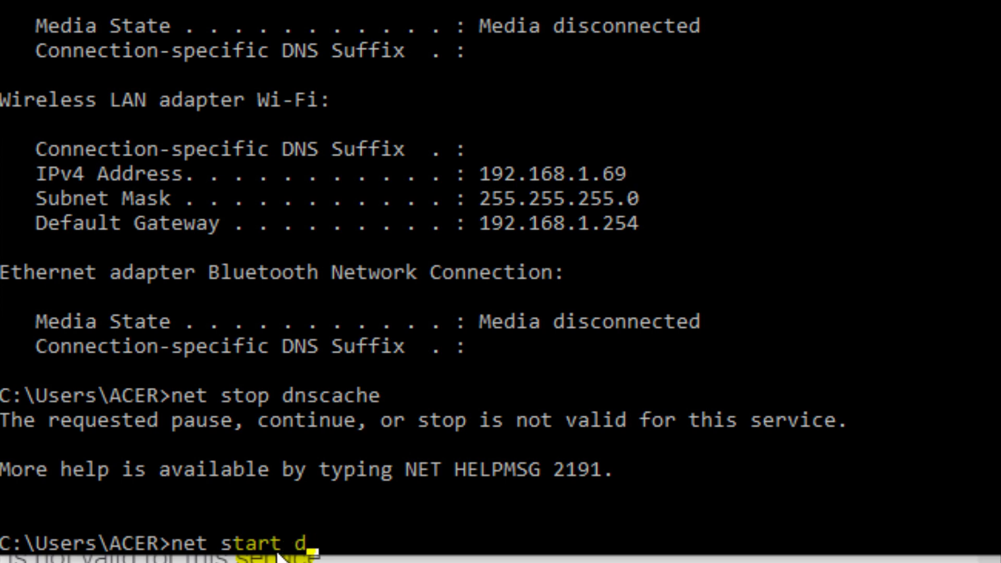
text(nscache)
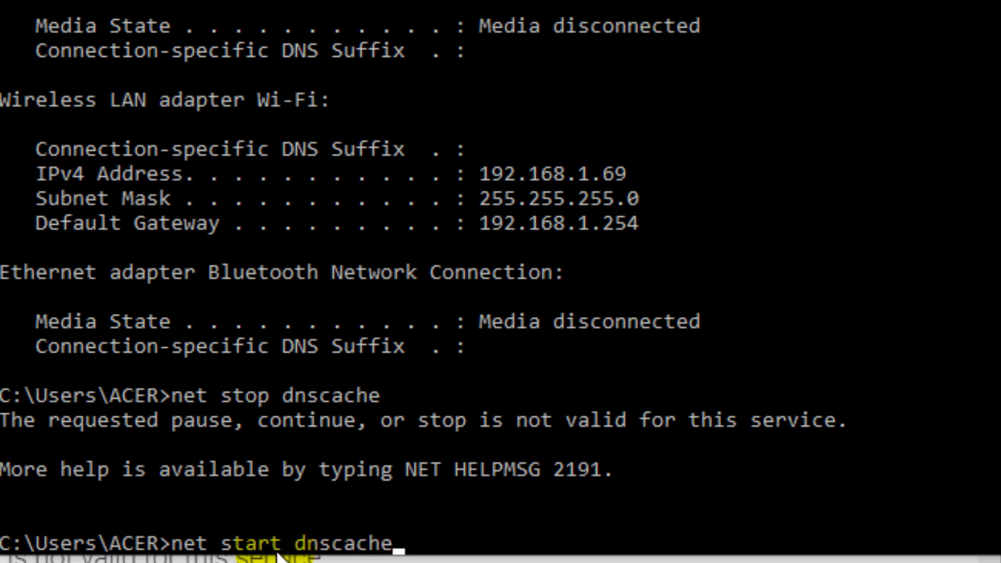
key(Return)
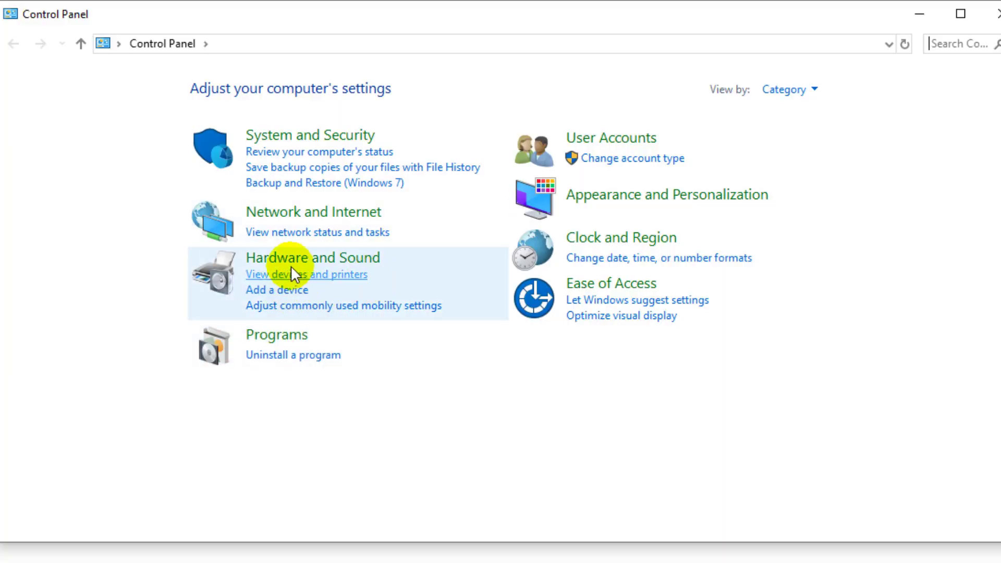
- Open the properties of the active Wi-Fi connection from the Network and Sharing Center
click(319, 210)
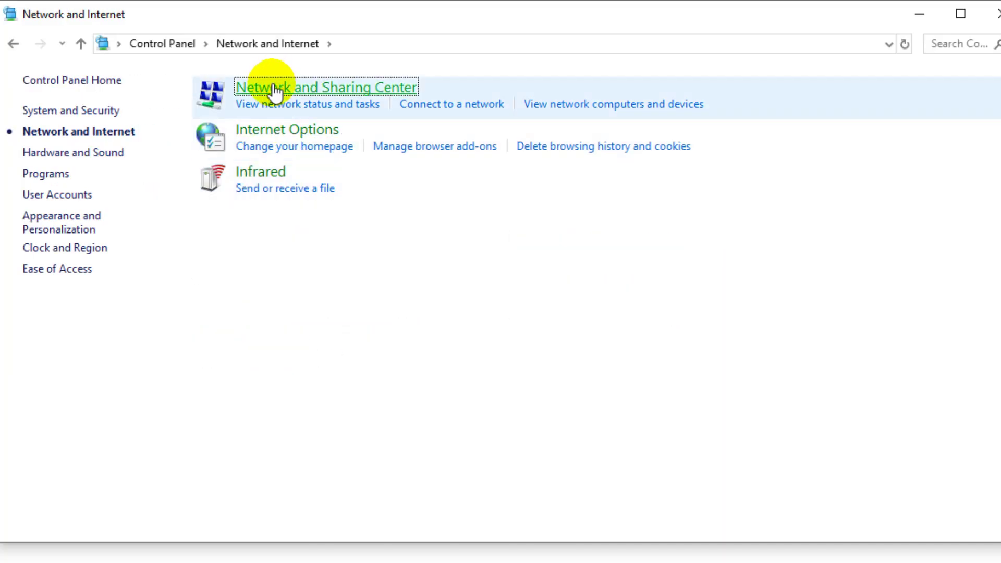
click(274, 86)
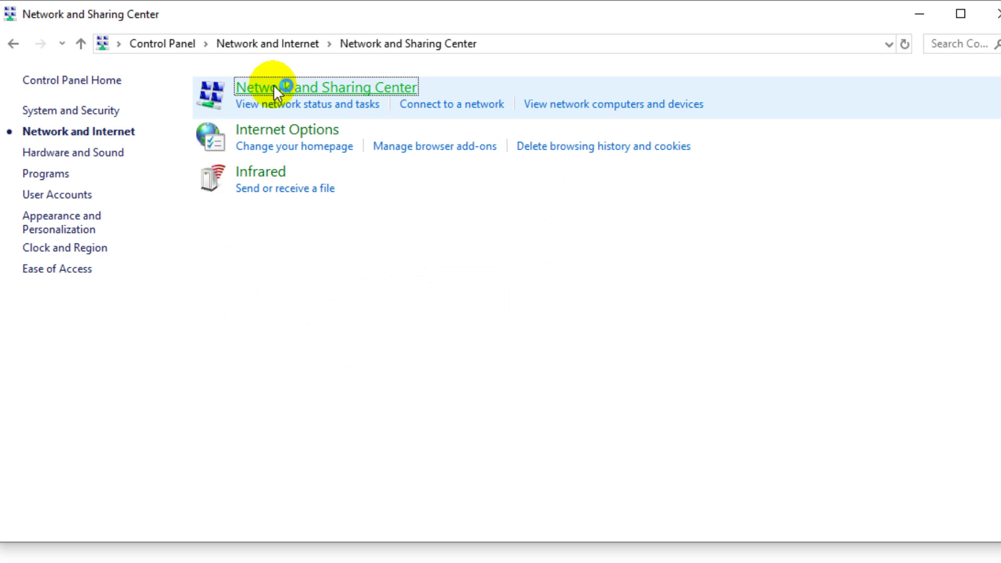
click(593, 154)
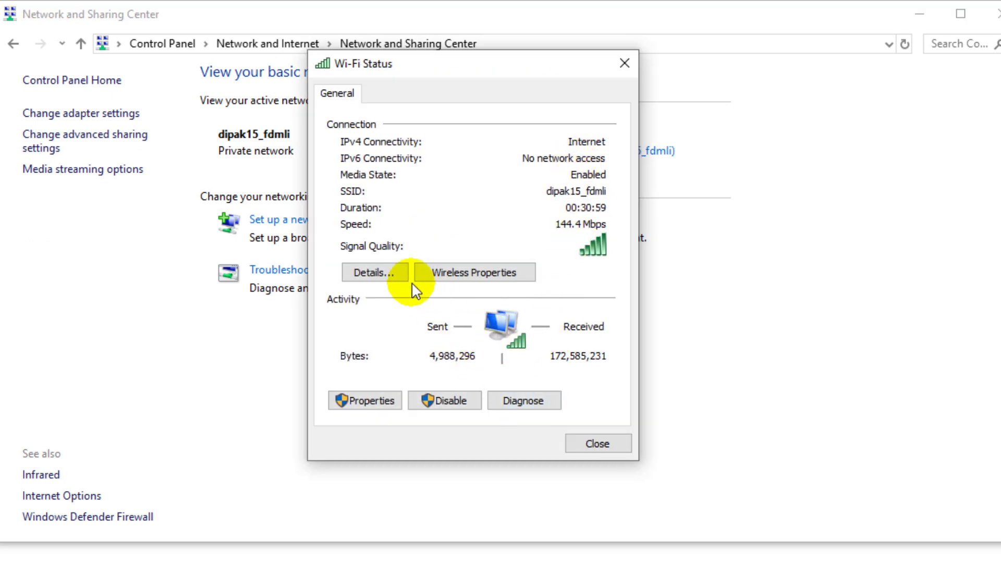
click(358, 398)
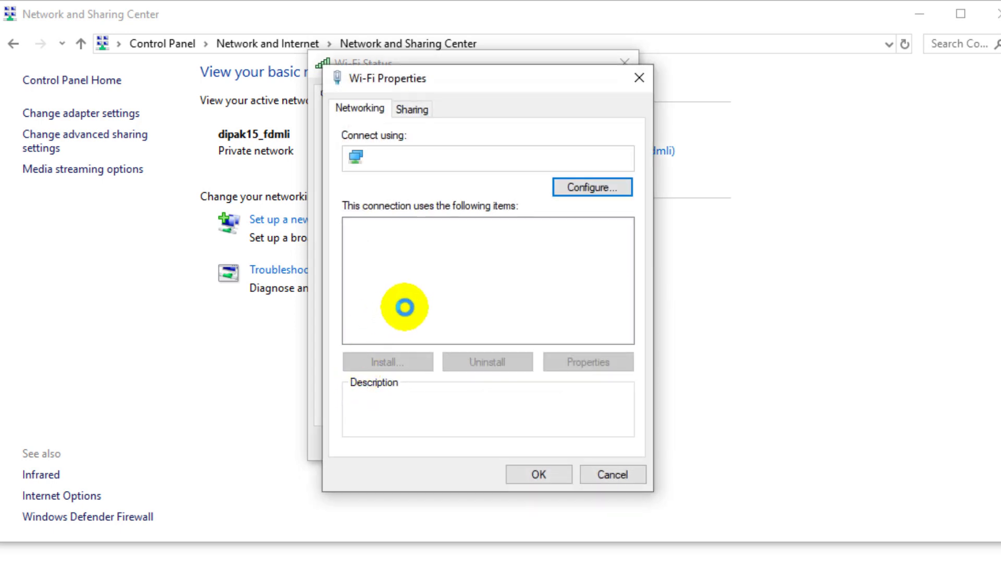
- Open the Internet Protocol Version 4 (TCP/IPv4) properties of the Wi-Fi connection
scroll(461, 277, down, 1)
double_click(480, 238)
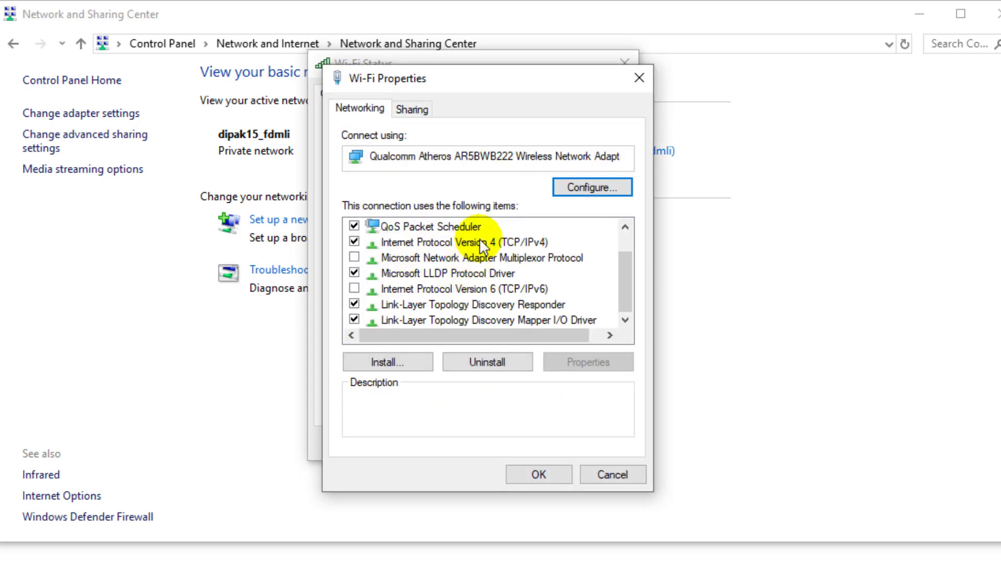
click(704, 148)
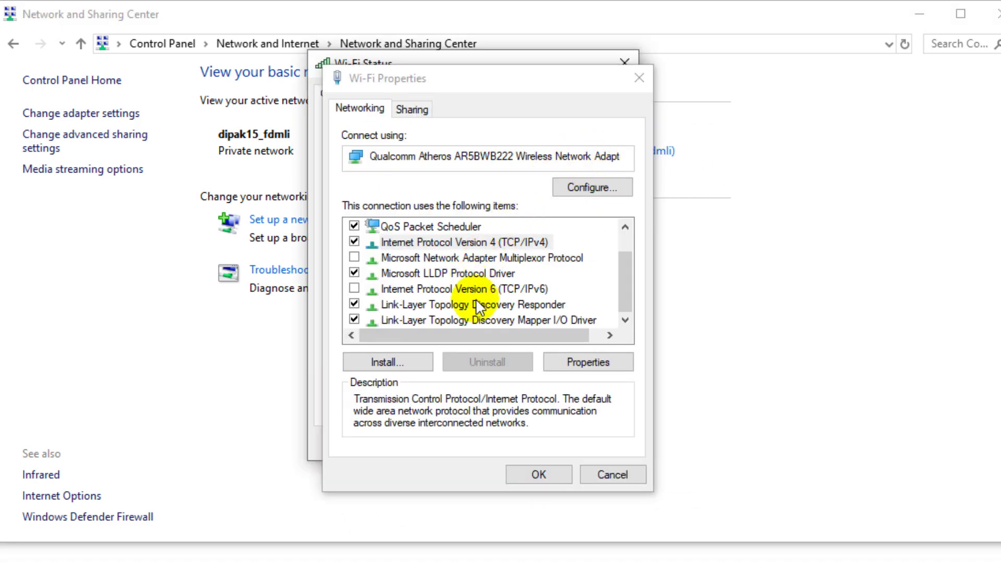
double_click(492, 240)
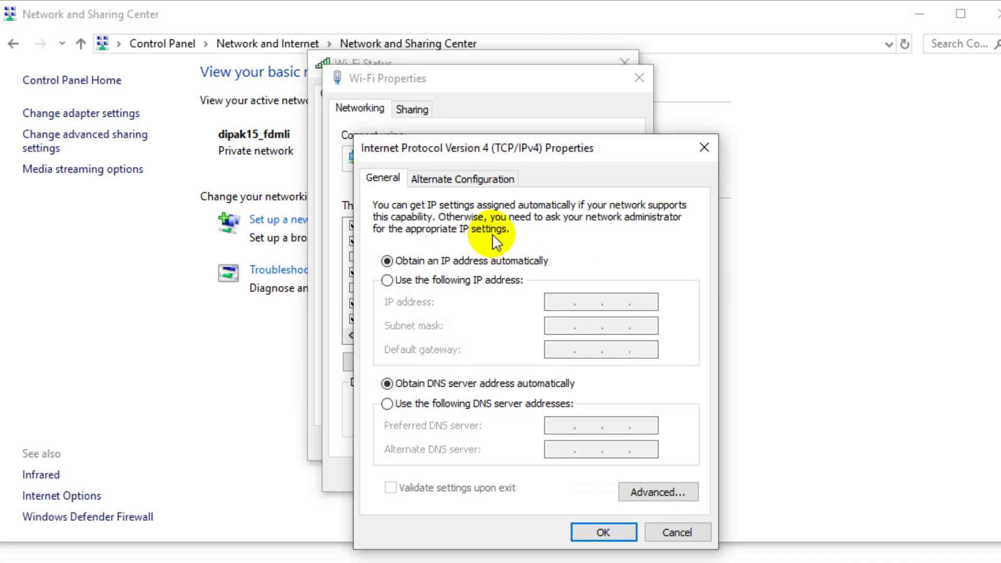
- Set the preferred DNS server to 1.1.1.1 and the alternate to 1.0.0.1, then save and close the Wi-Fi dialogs
click(458, 404)
text(1)
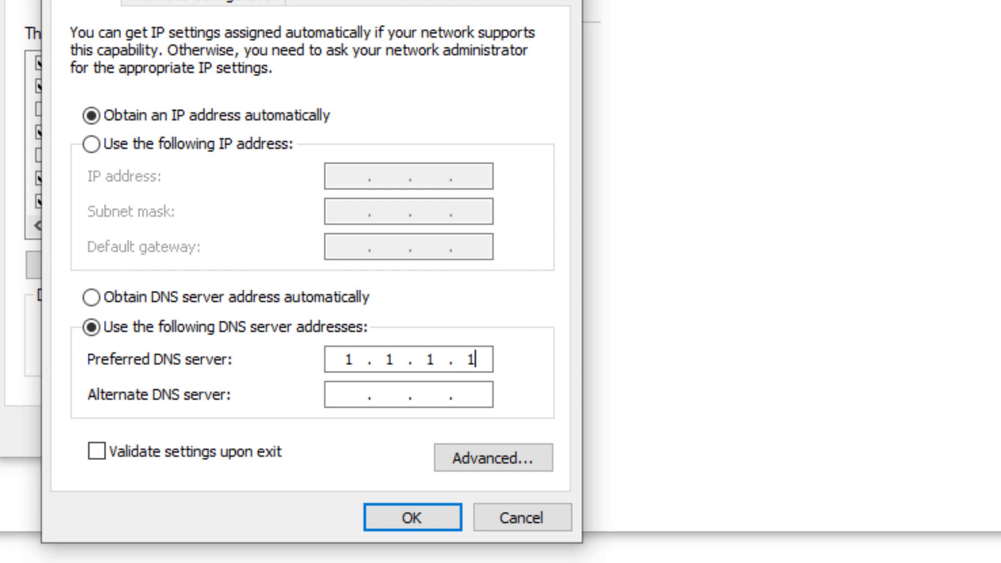
text(.1.1.1)
click(337, 395)
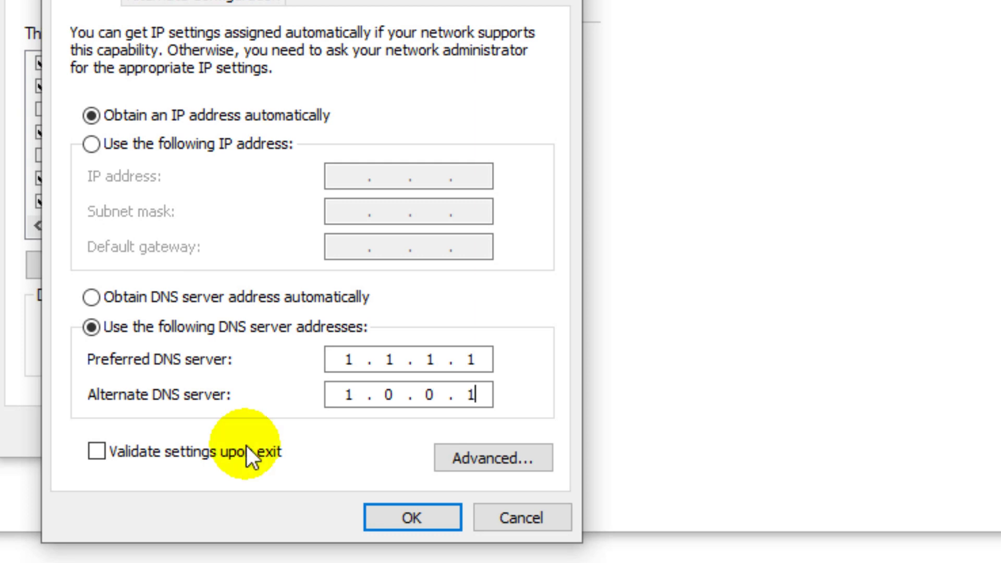
click(407, 515)
click(311, 433)
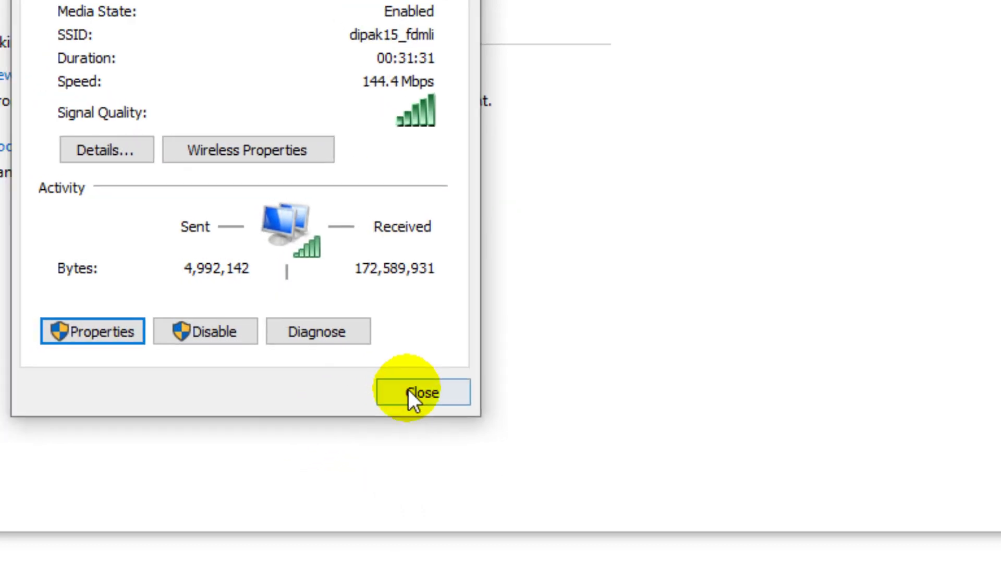
click(508, 425)
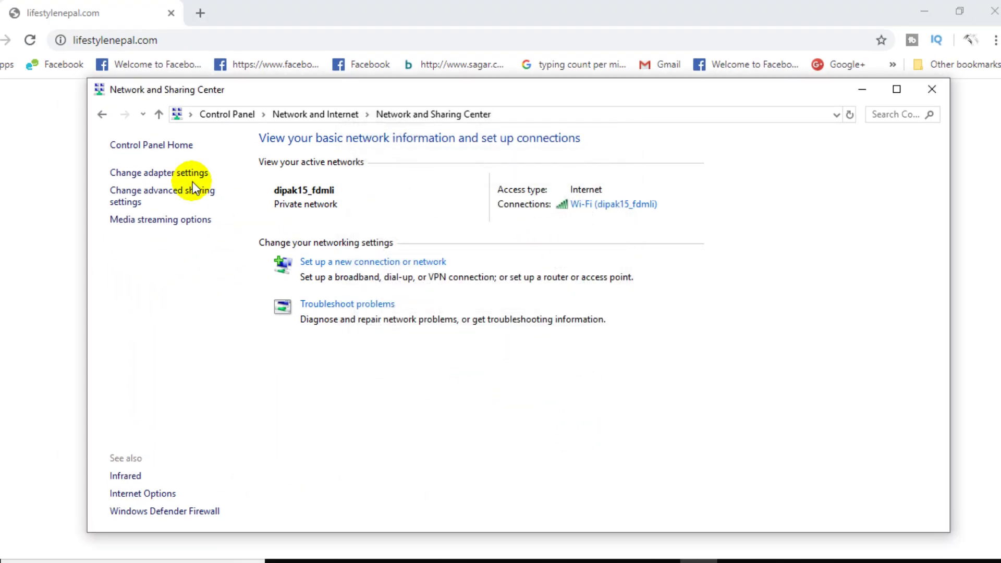
- Switch to Chrome, reload lifestylenepal.com and look through its home page
click(31, 42)
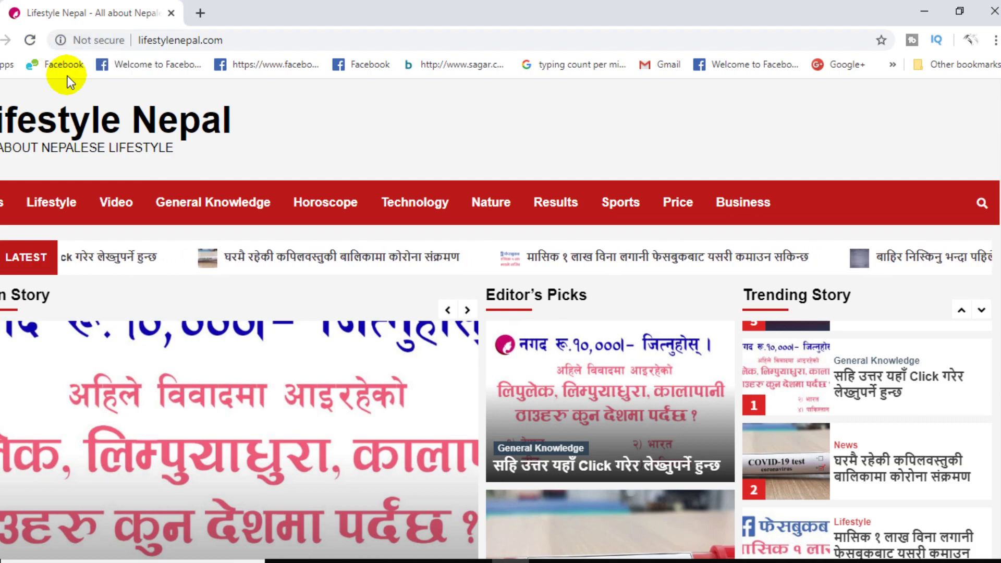
scroll(180, 135, down, 15)
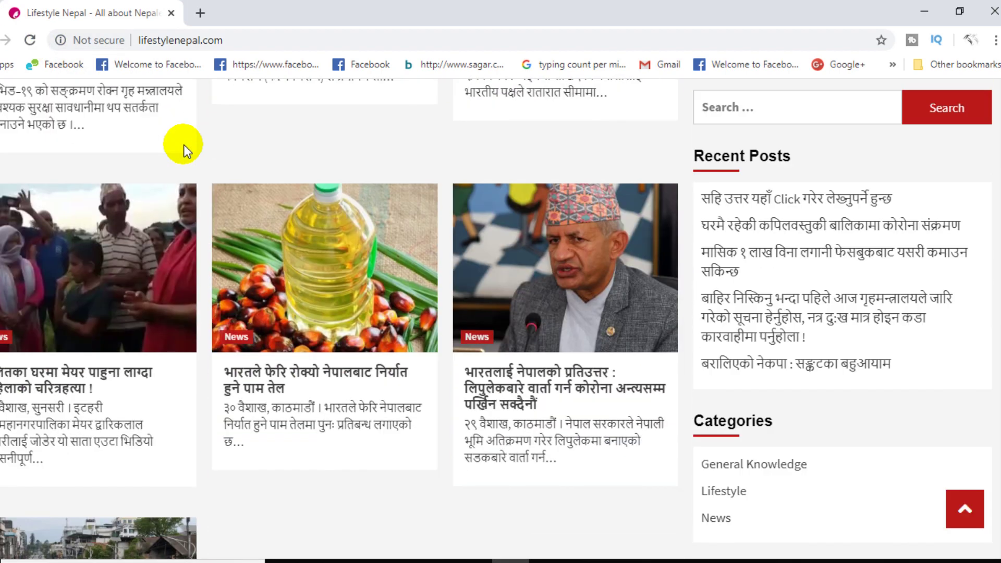
scroll(184, 145, down, 5)
scroll(184, 145, up, 20)
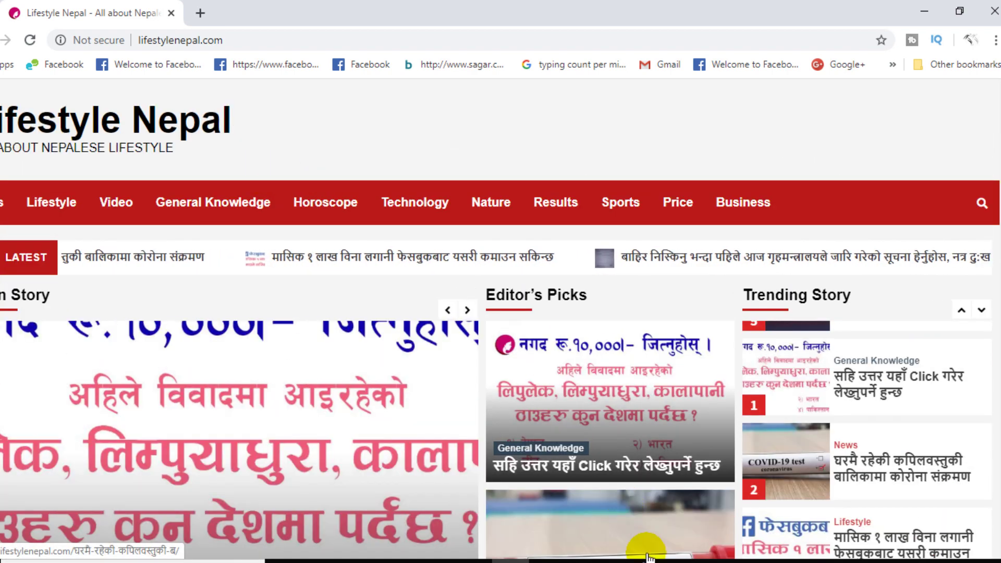
- Bring up the open Services window and close it
mouse_move(658, 561)
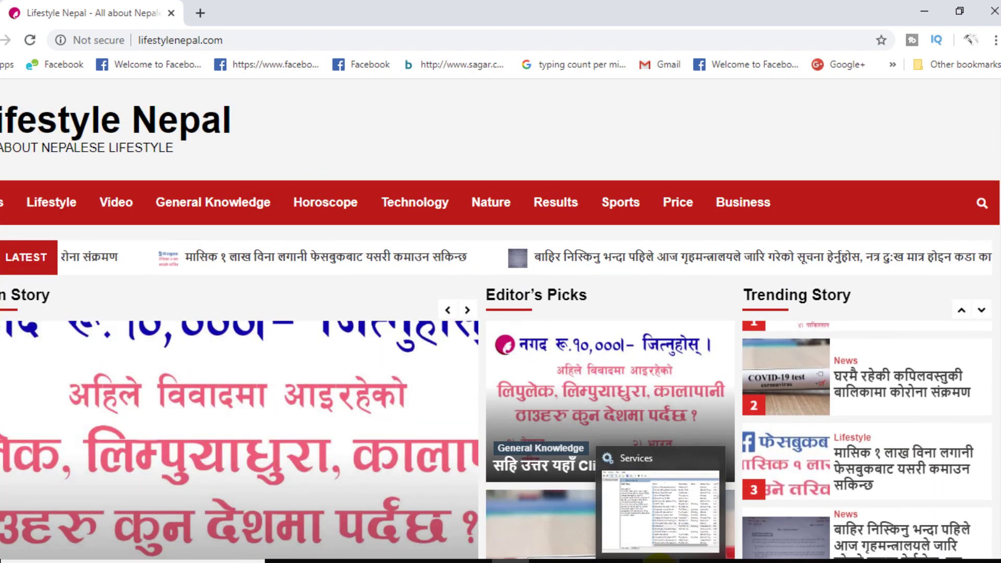
click(658, 562)
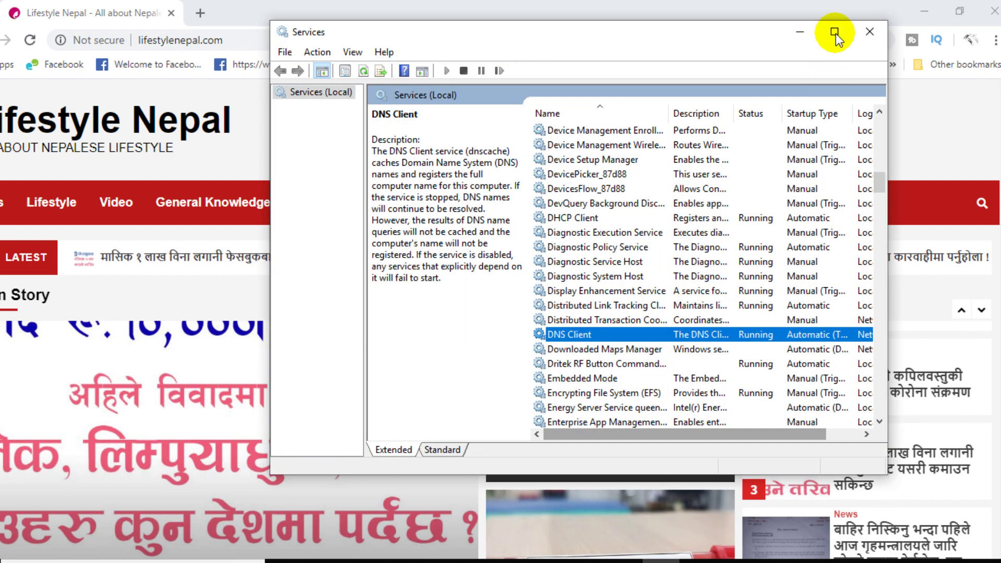
click(869, 33)
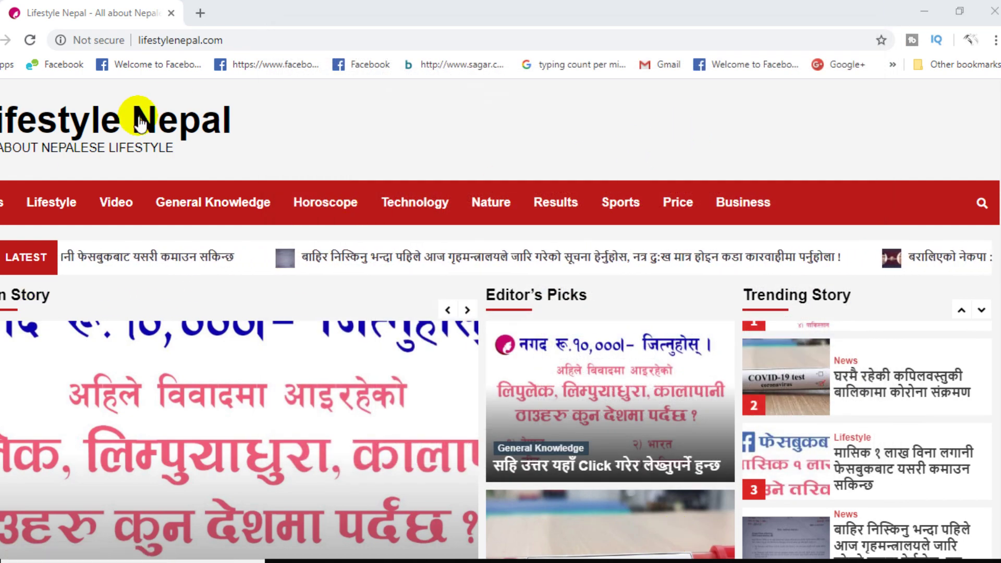
click(257, 39)
click(261, 40)
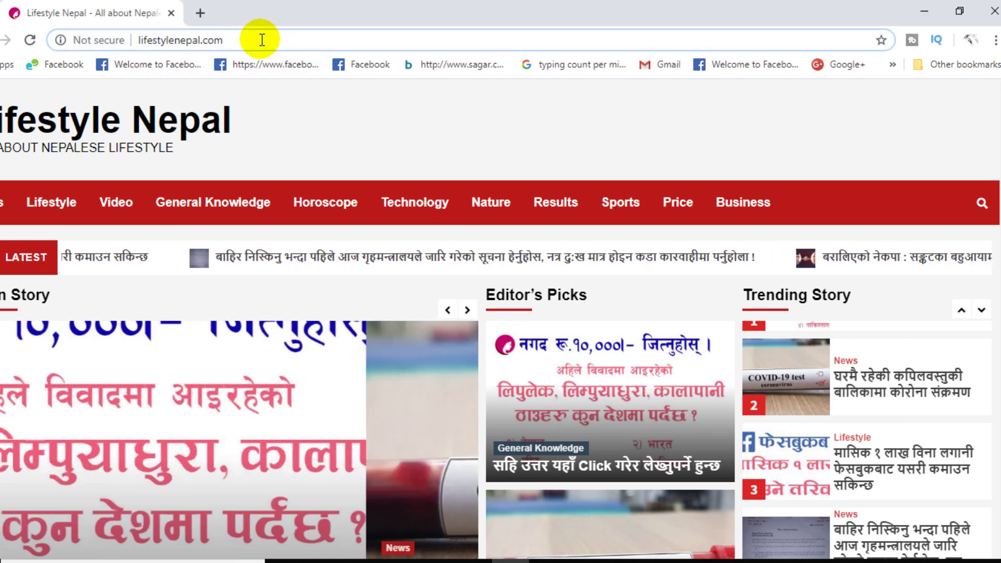